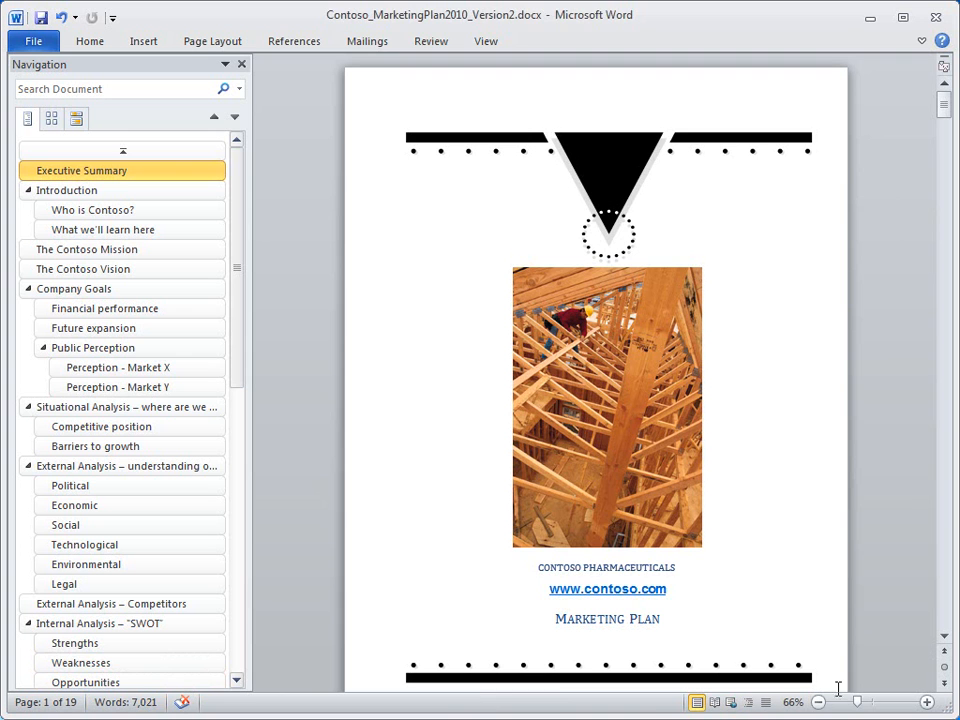
- Add a new heading "Contact information" directly after the "Who" section under Review, followed by an empty line
key("ctrl+Home")
scroll(876, 667, "down", 5)
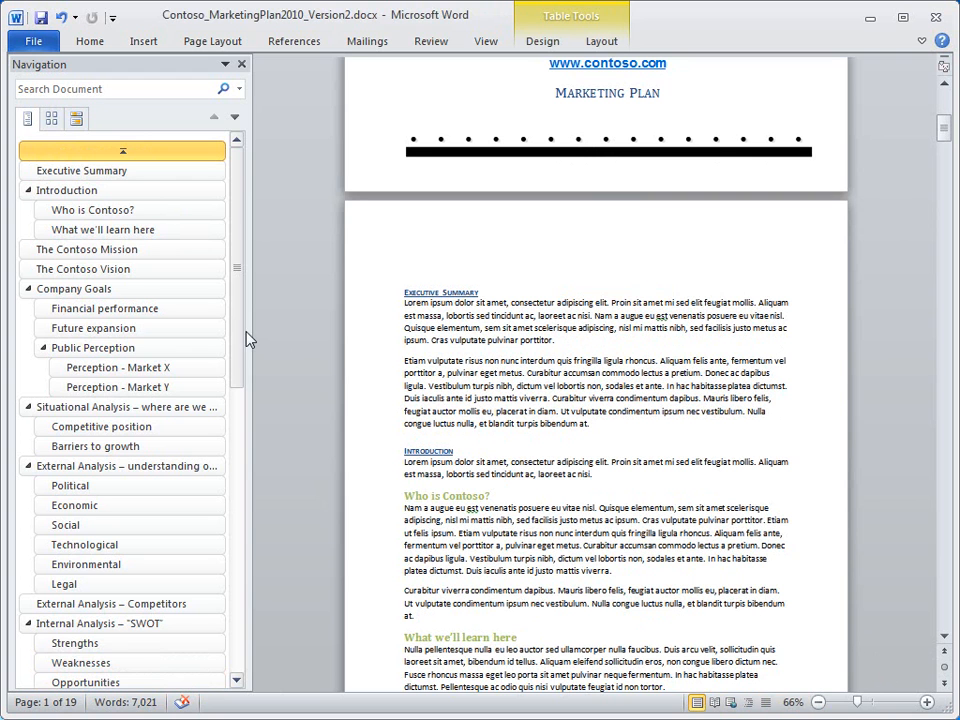
left_click_drag(242, 336, 245, 653)
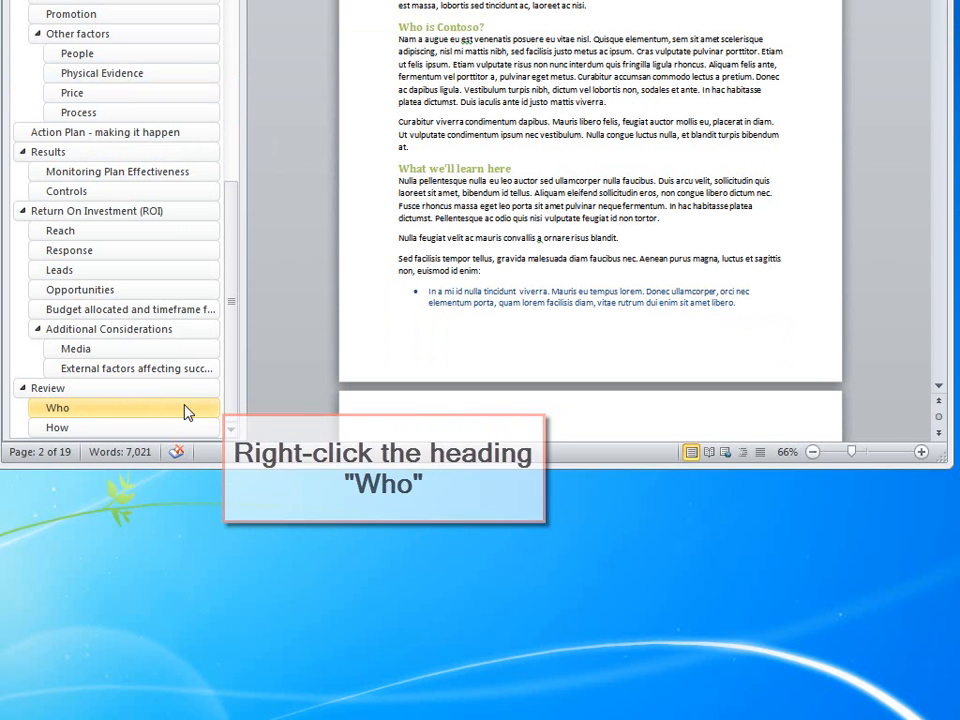
right_click(185, 411)
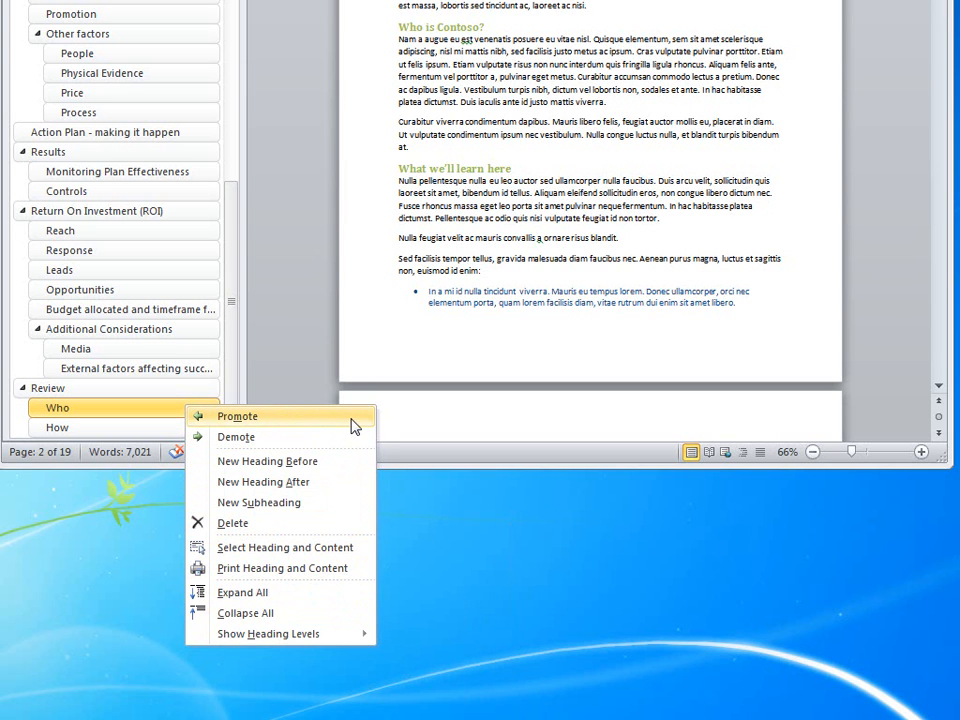
left_click(349, 490)
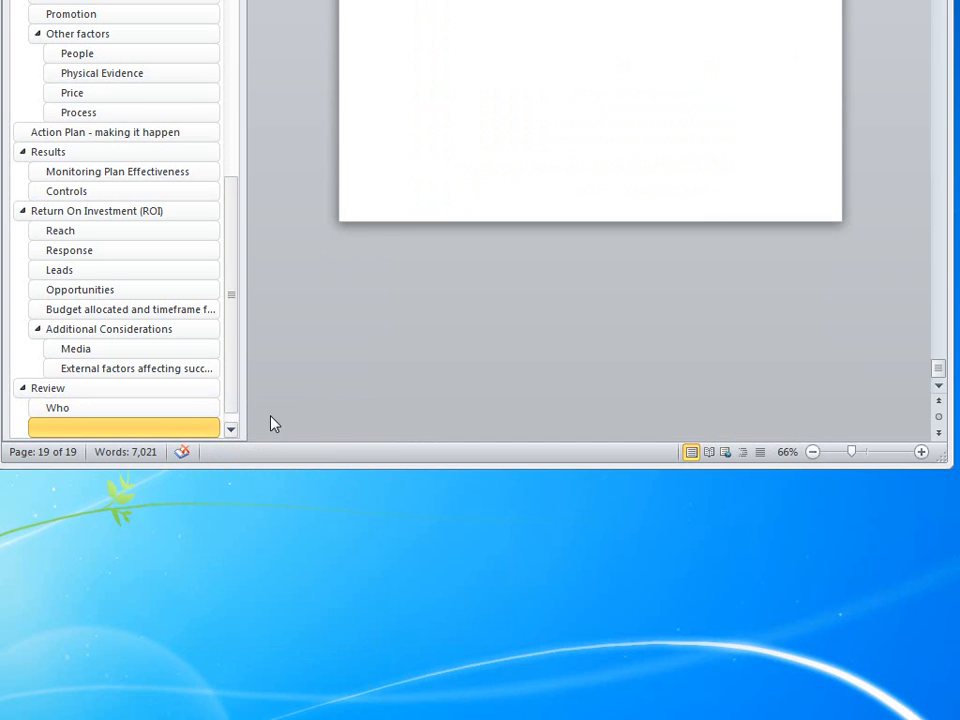
scroll(231, 360, "down", 1)
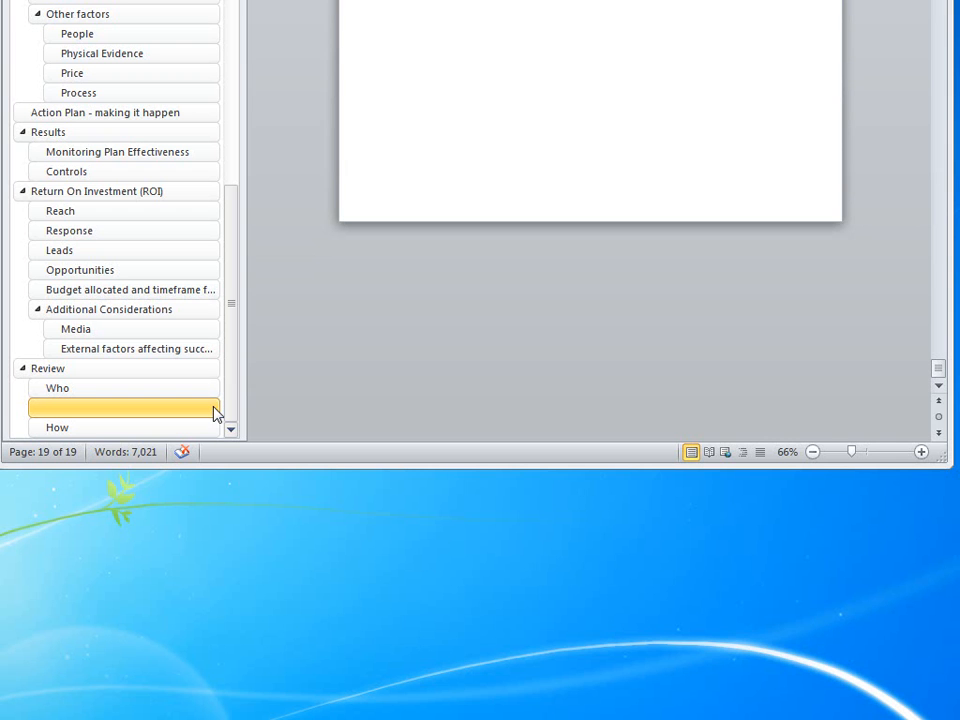
scroll(407, 227, "up", 2)
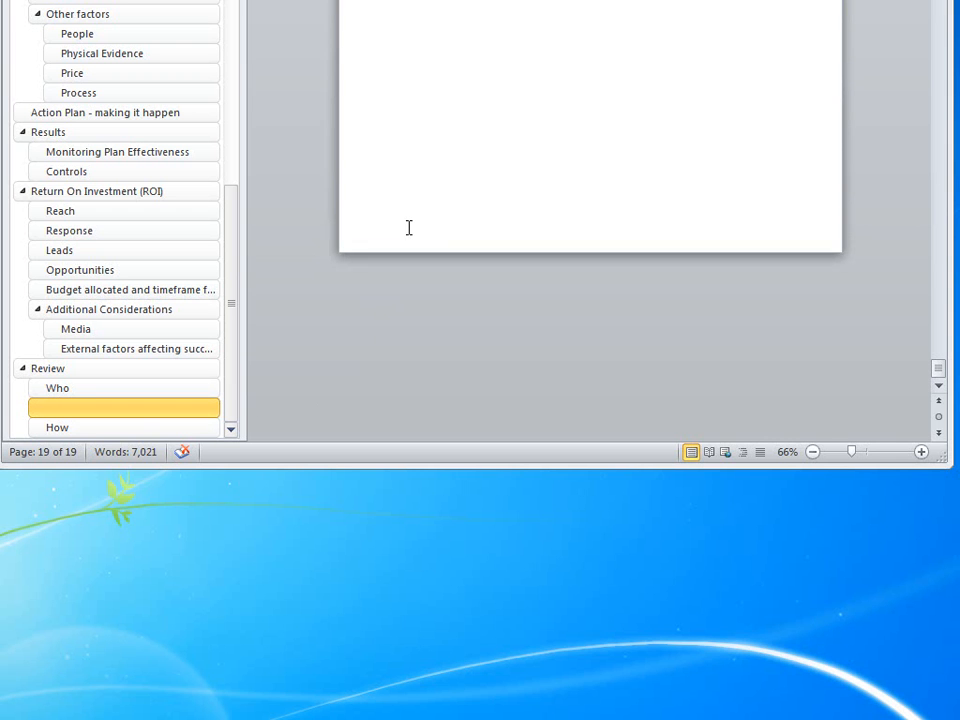
scroll(408, 228, "up", 6)
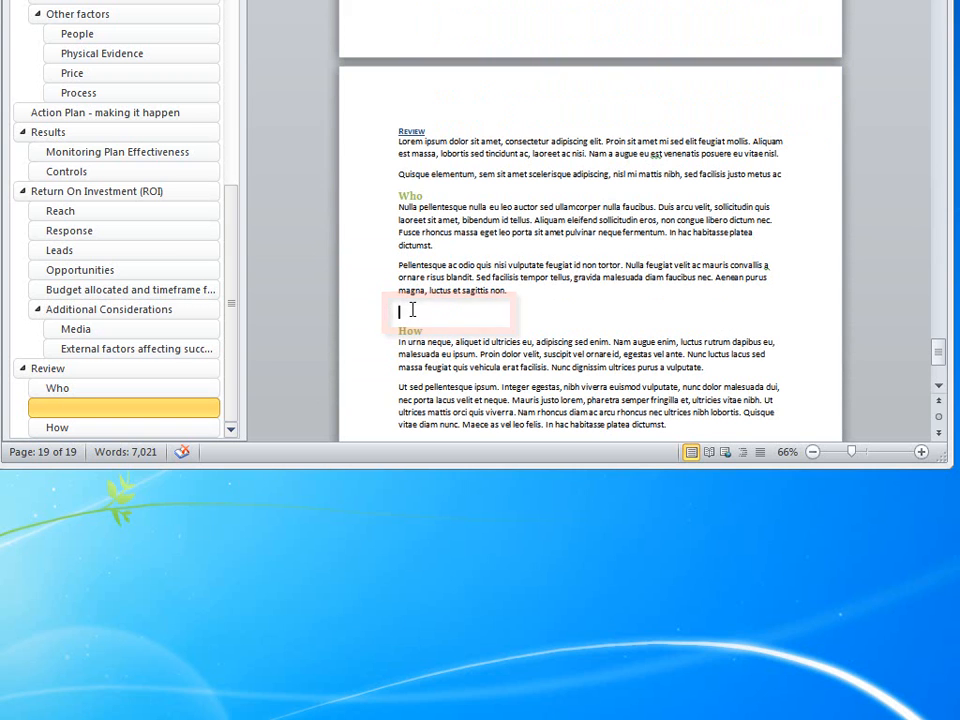
type("Conta")
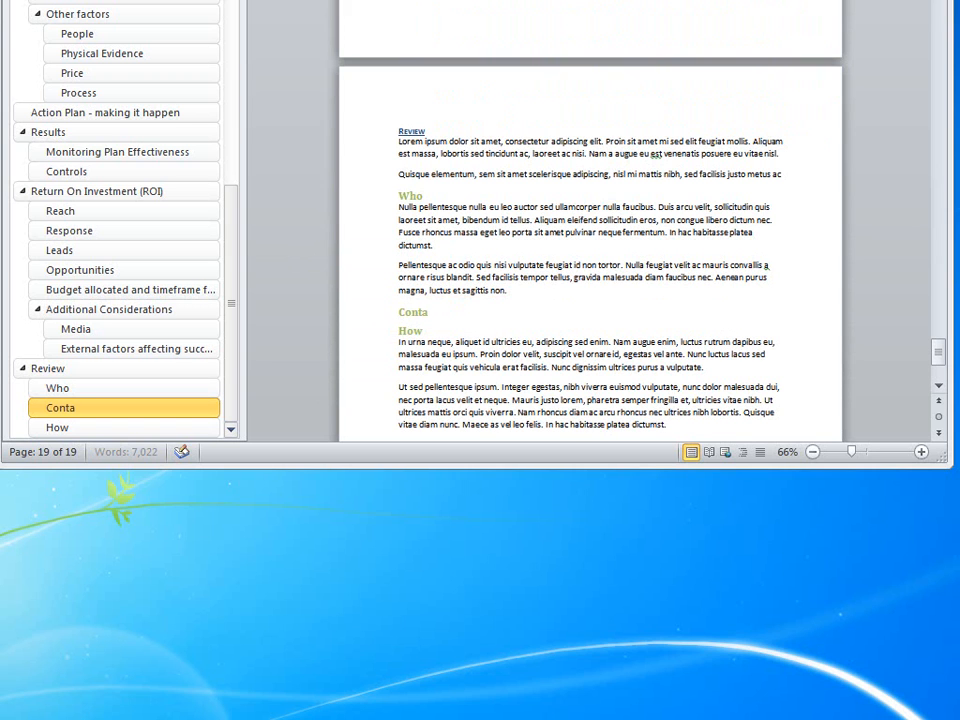
type("ct information")
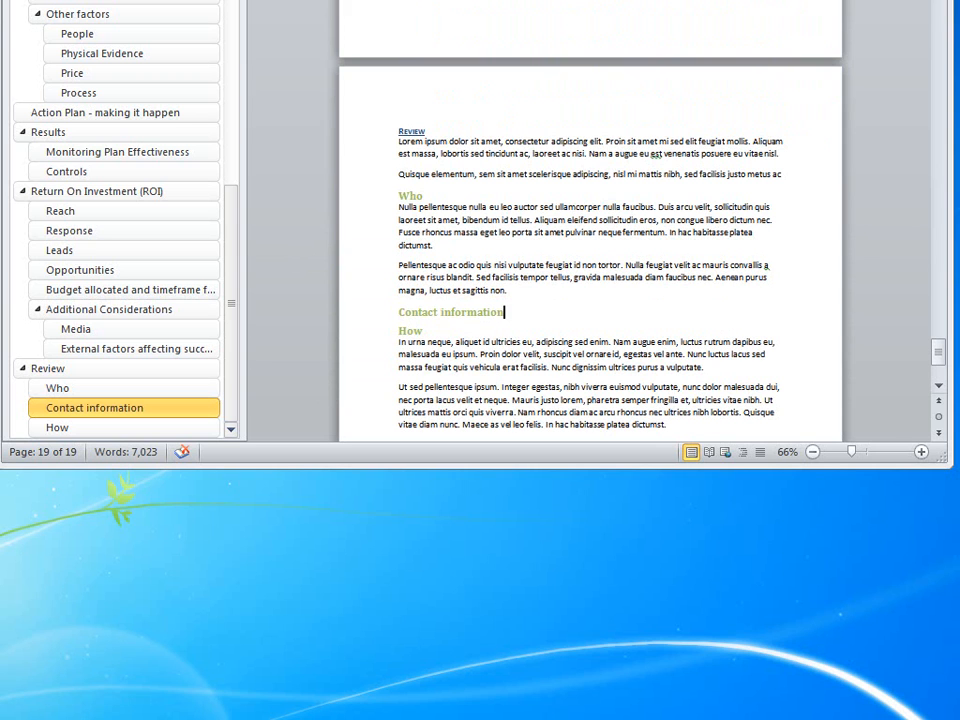
key("Return")
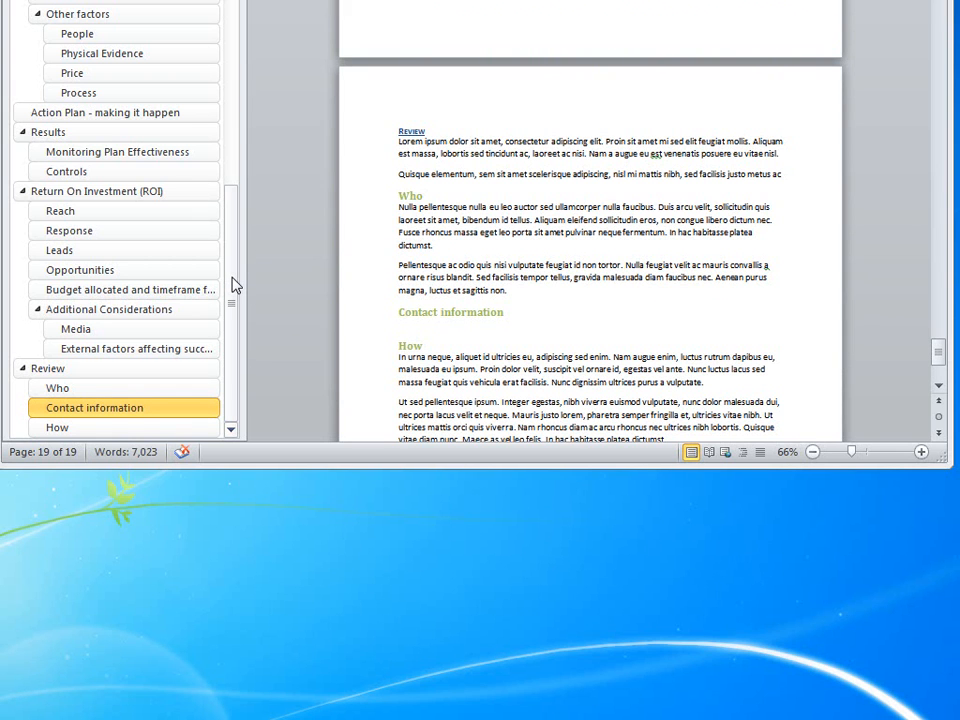
- Demote the "Contact information" heading one level so that it sits beneath "Who"
right_click(185, 413)
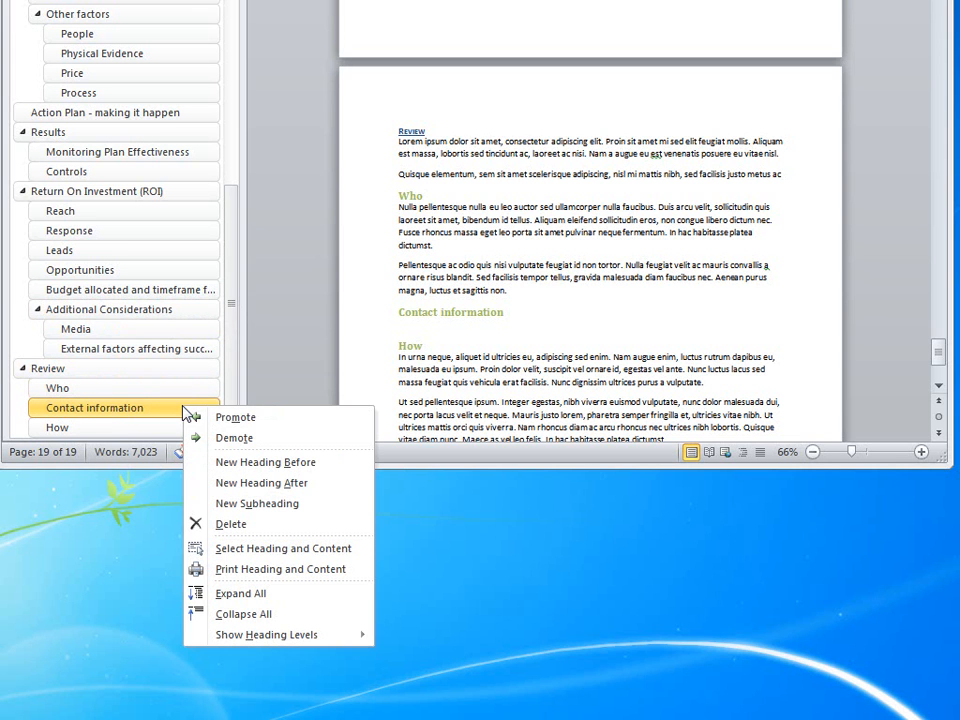
left_click(348, 440)
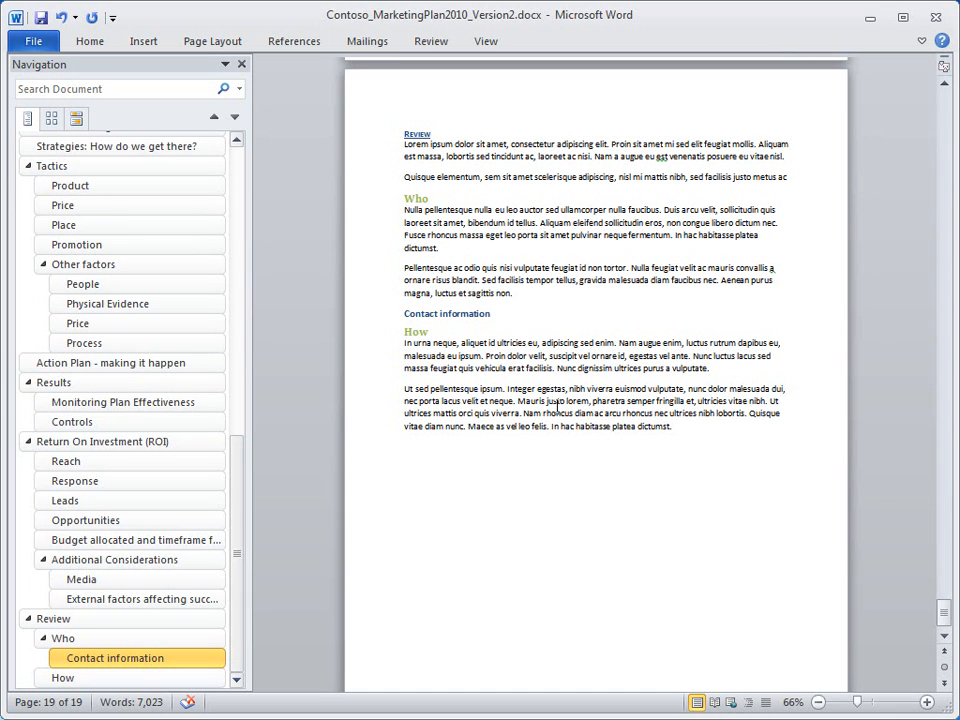
left_click(373, 321)
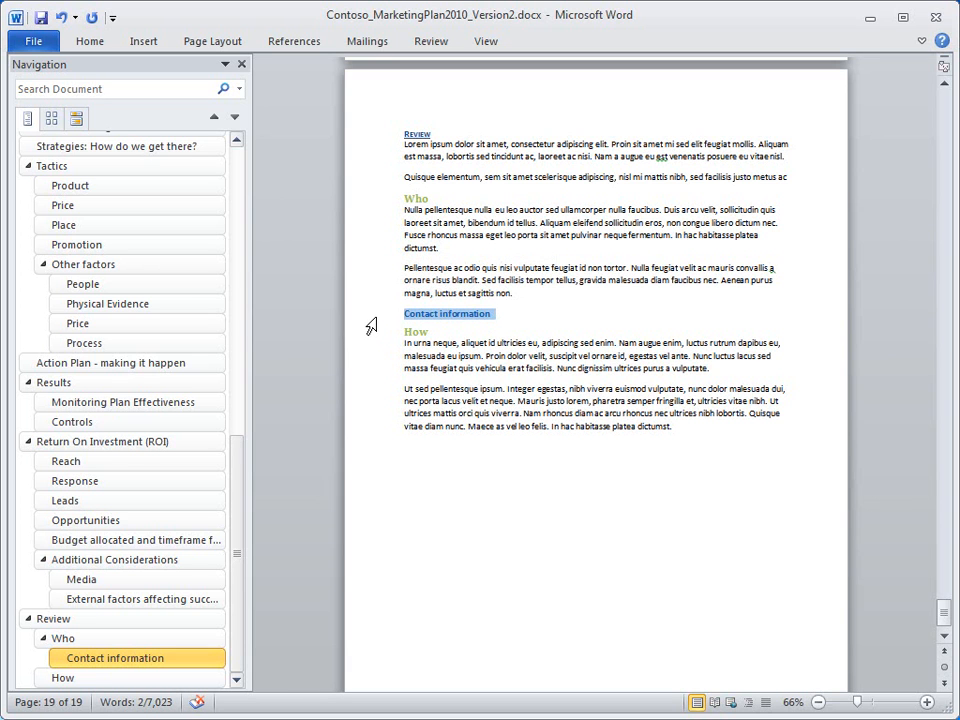
left_click(493, 314)
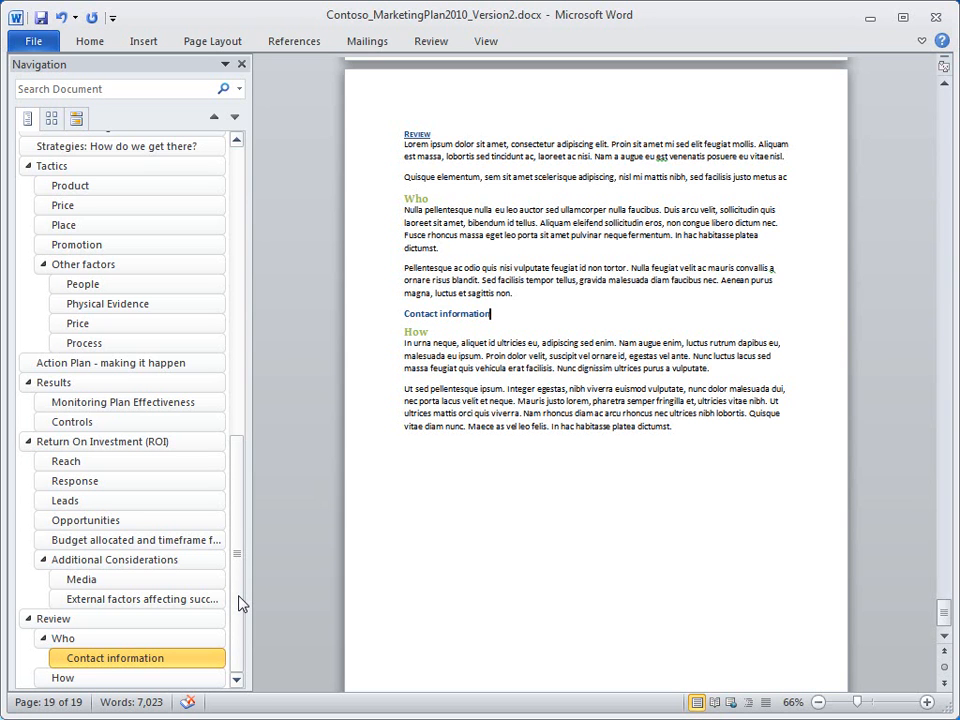
- Add a subheading "Principals" at the end of the "Other factors" section, with an empty line between "Process" and it
scroll(240, 602, "up", 5)
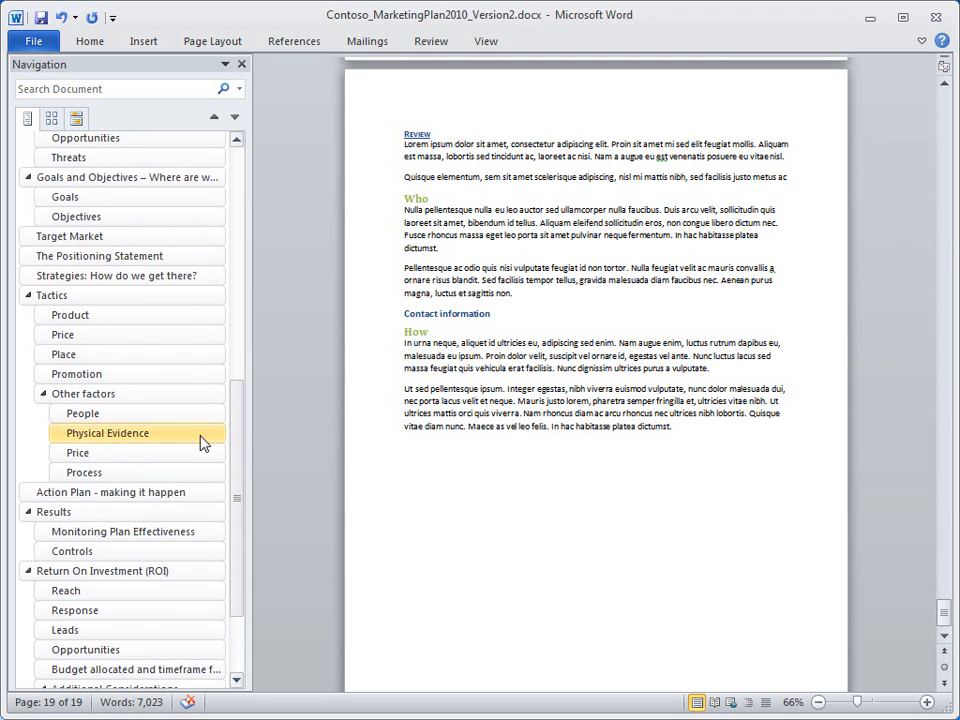
right_click(160, 400)
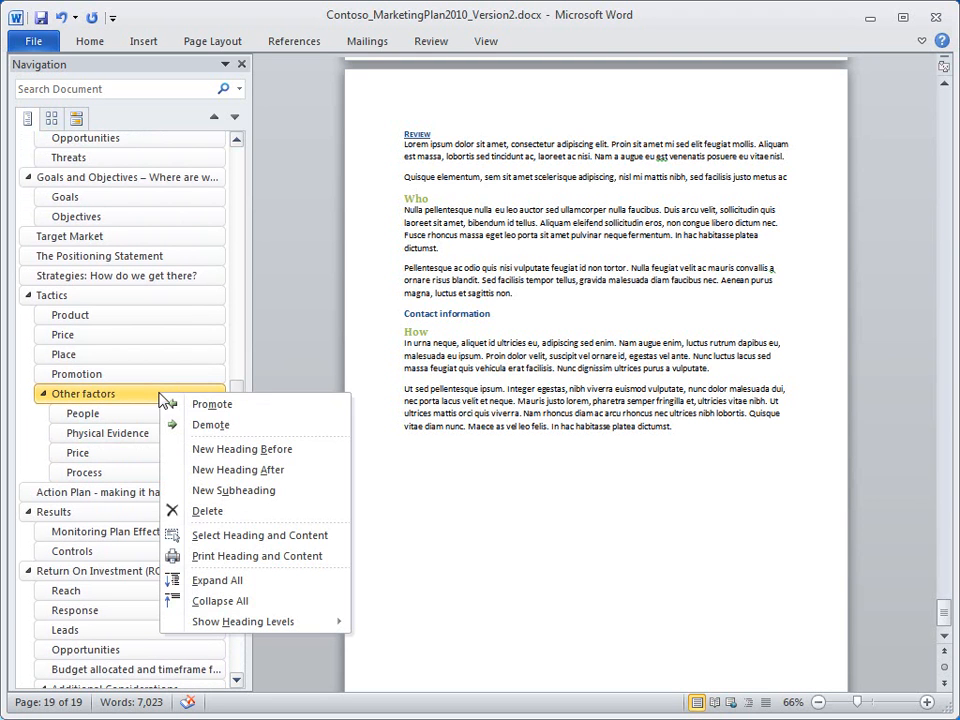
left_click(218, 490)
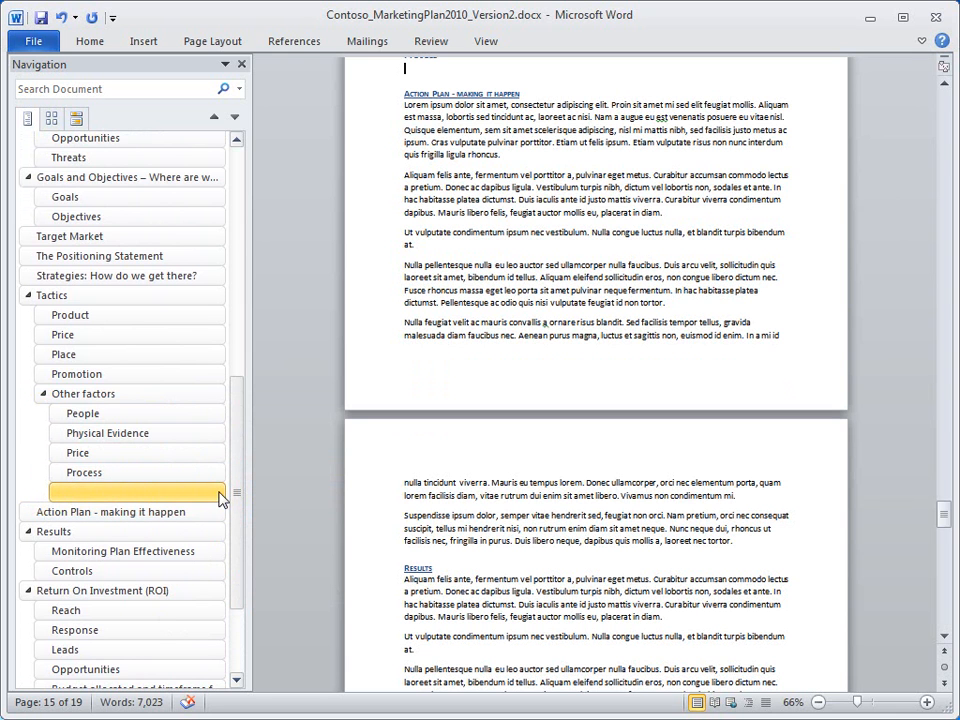
scroll(413, 397, "up", 3)
scroll(410, 395, "up", 3)
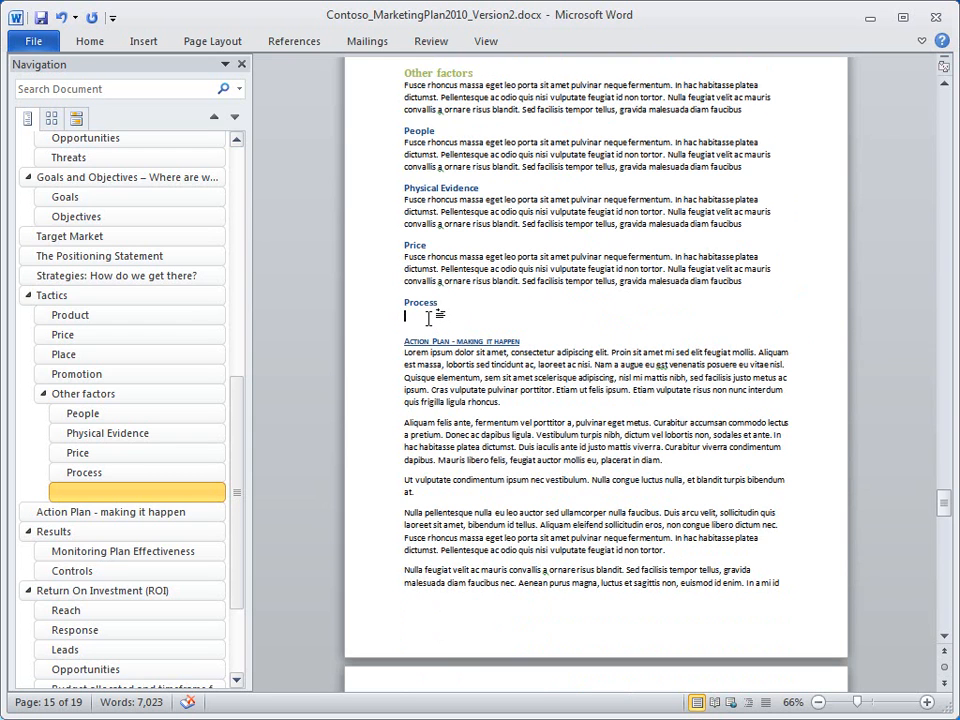
type("Prin")
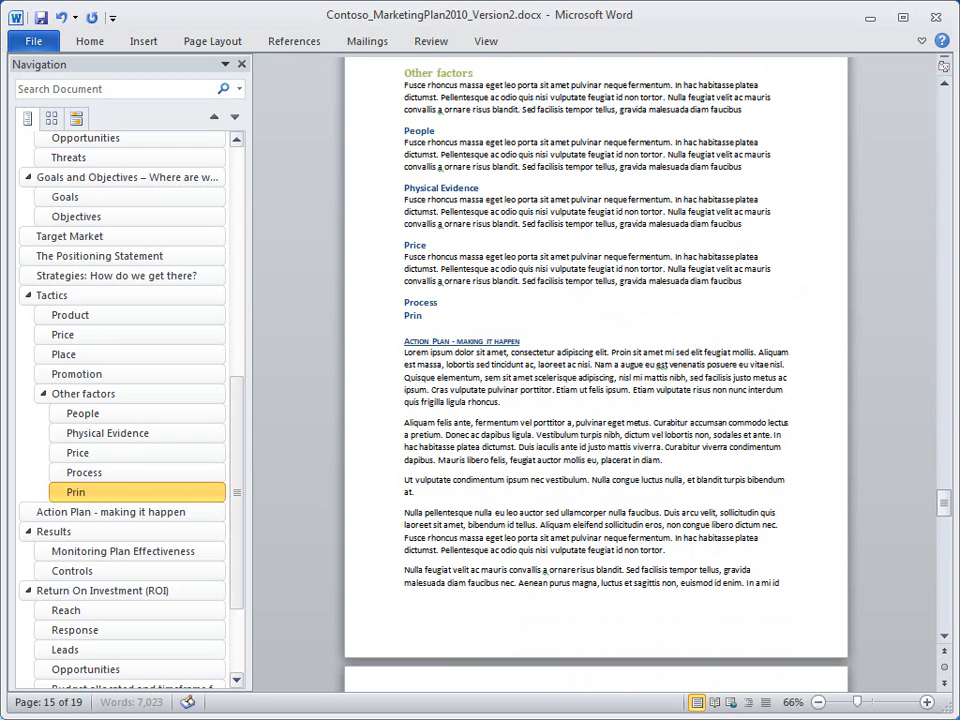
type("cipals")
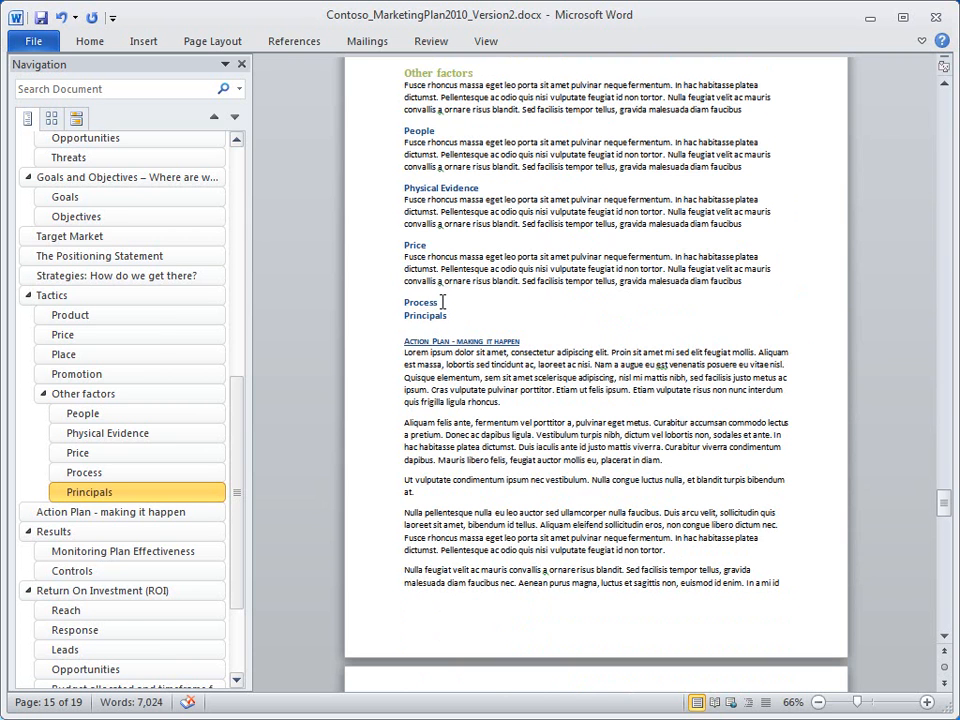
key("Up")
key("Return")
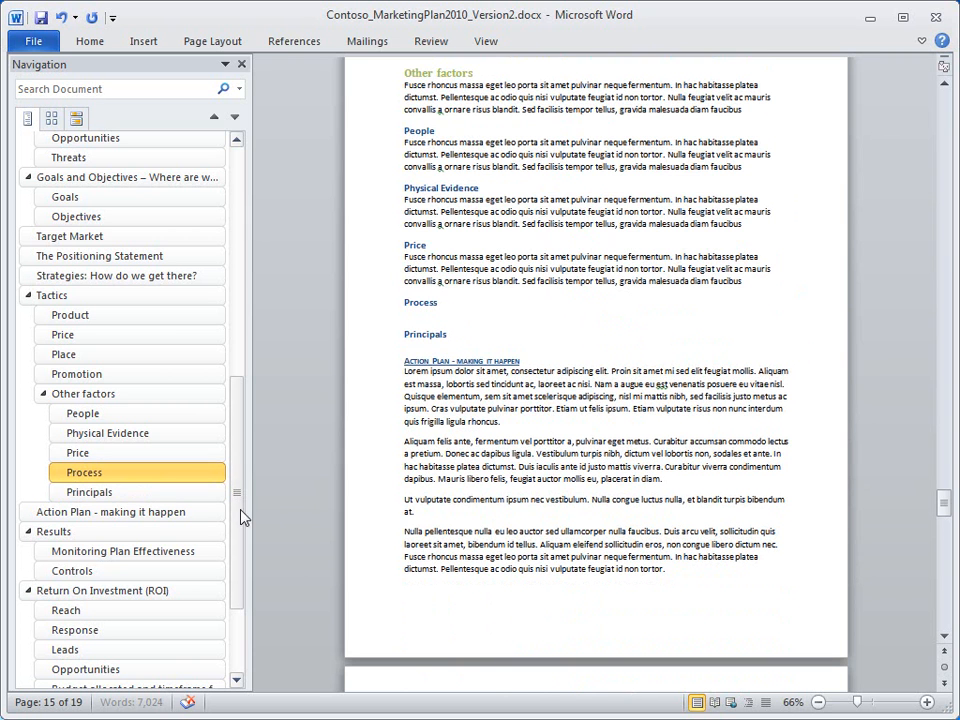
left_click(200, 478)
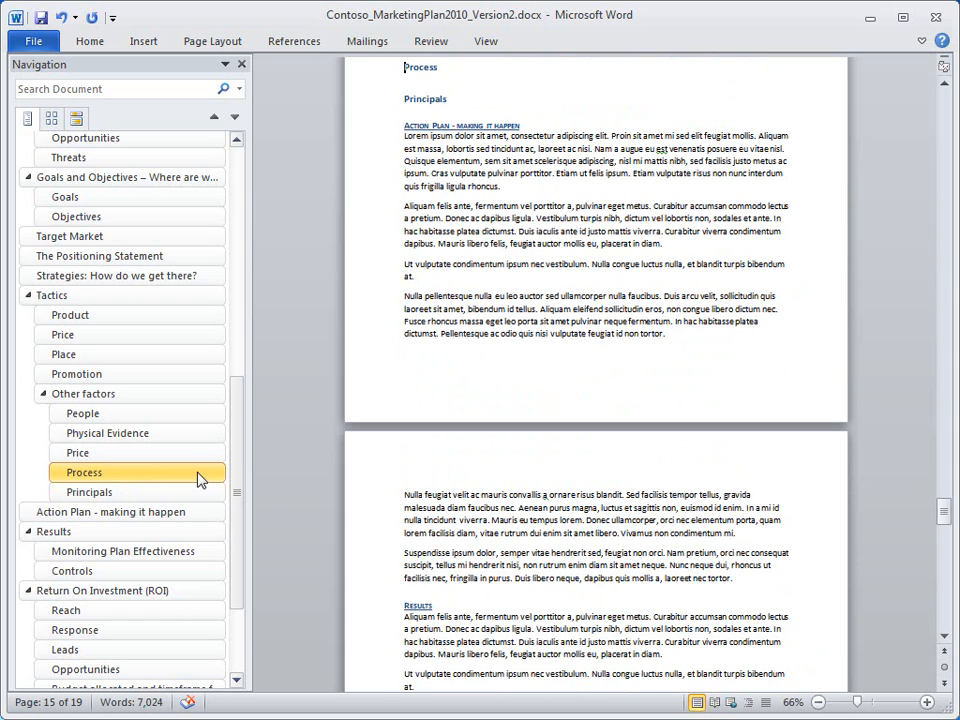
right_click(196, 474)
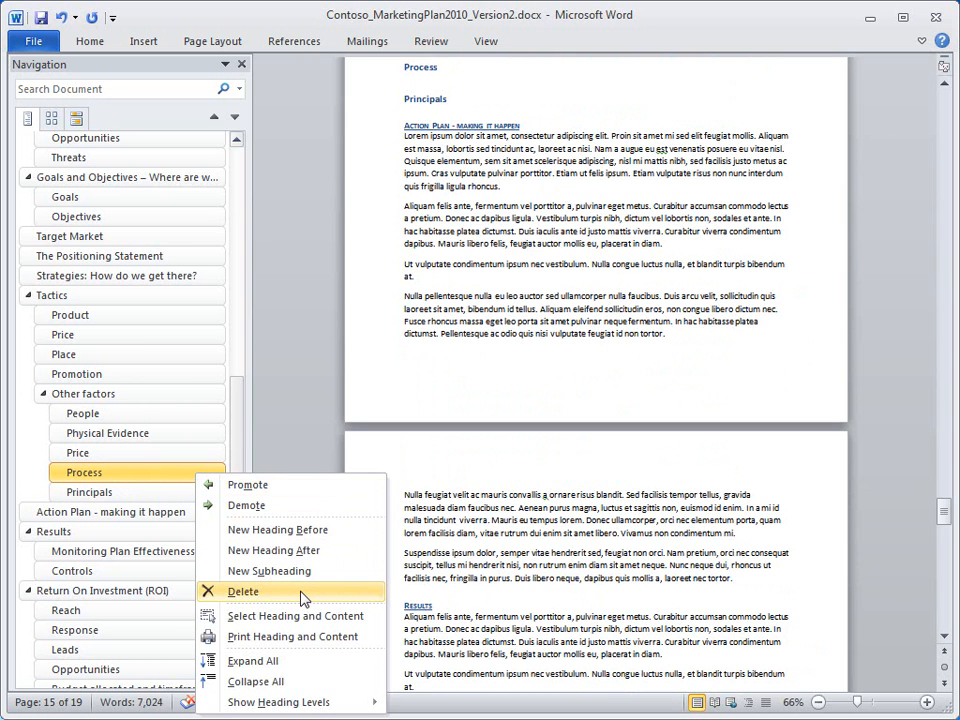
left_click(172, 479)
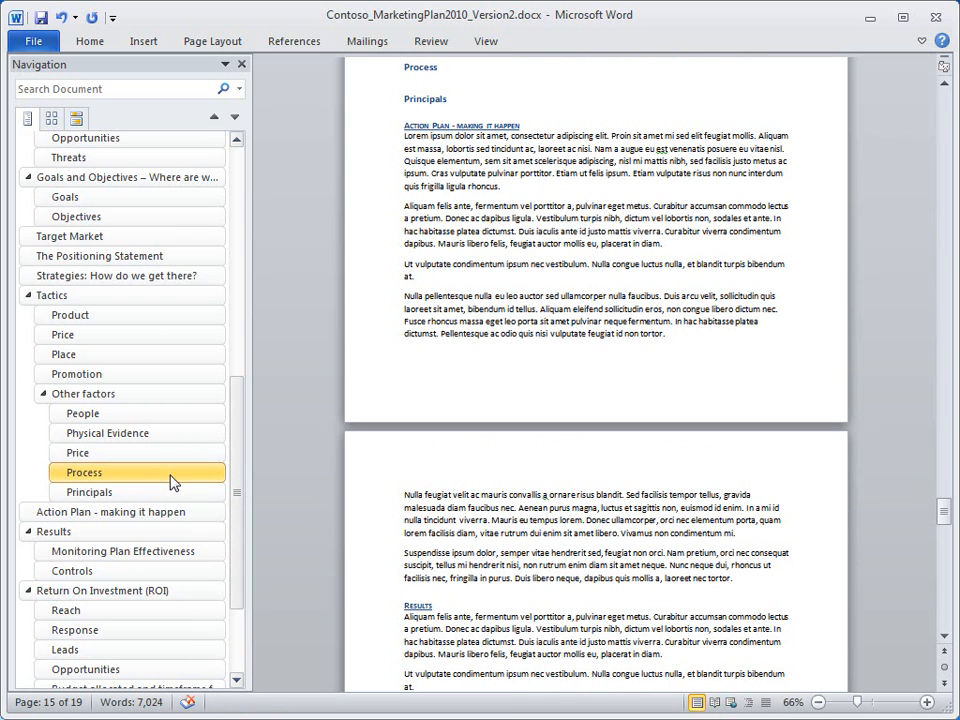
- Collapse the "Who" heading in the outline and move it, with its subheading and text, below "How" in the Review section
left_click_drag(238, 483, 242, 553)
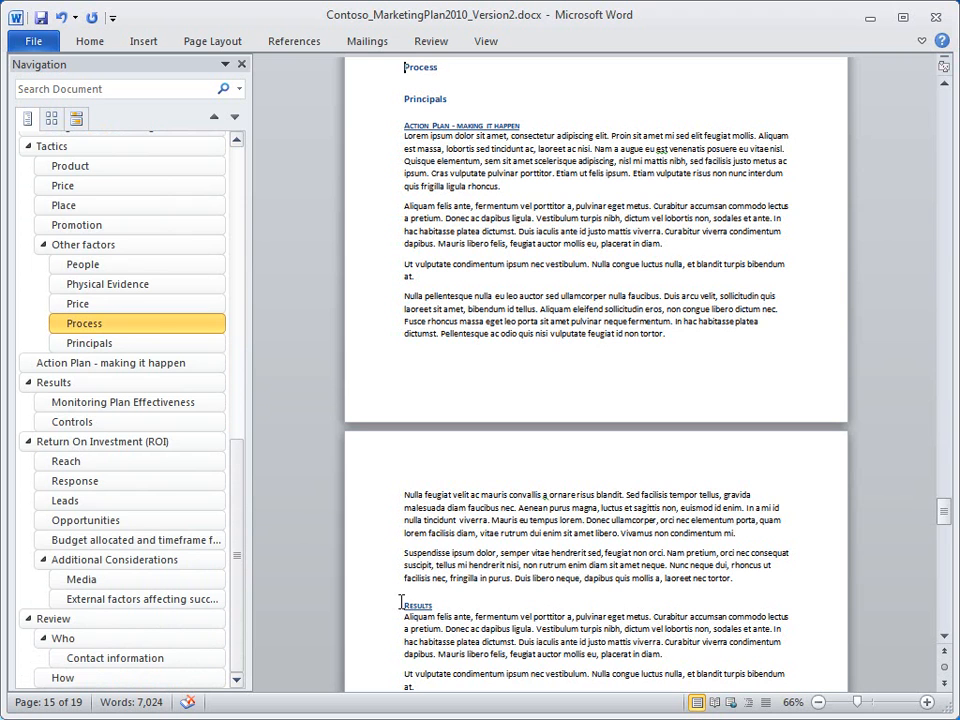
mouse_move(378, 124)
left_mouse_down()
mouse_move(368, 297)
mouse_move(366, 128)
left_mouse_up()
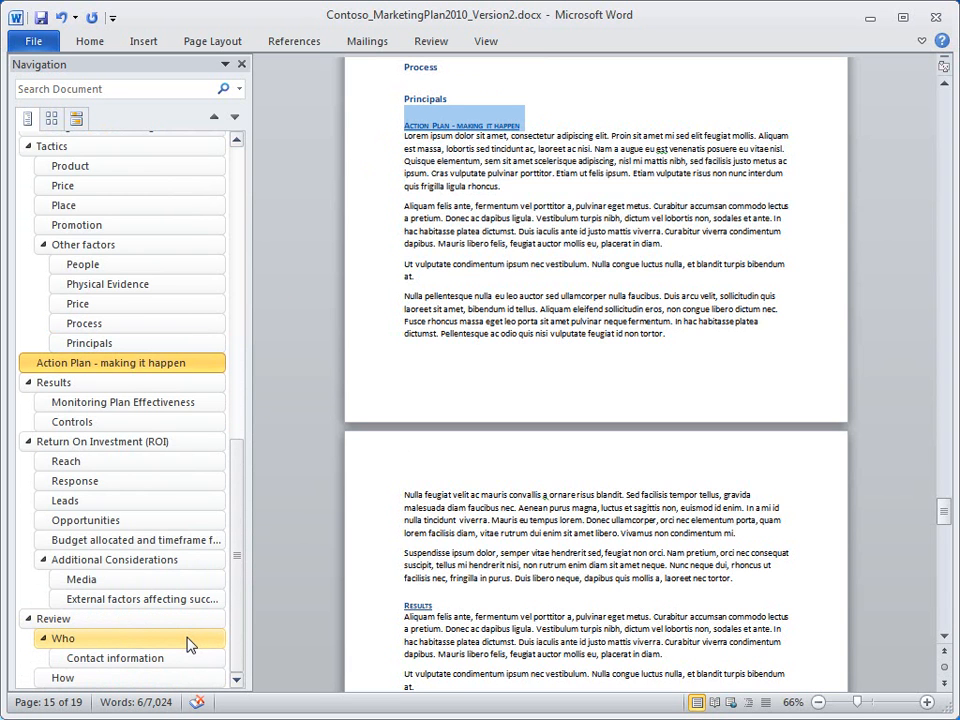
left_click(43, 638)
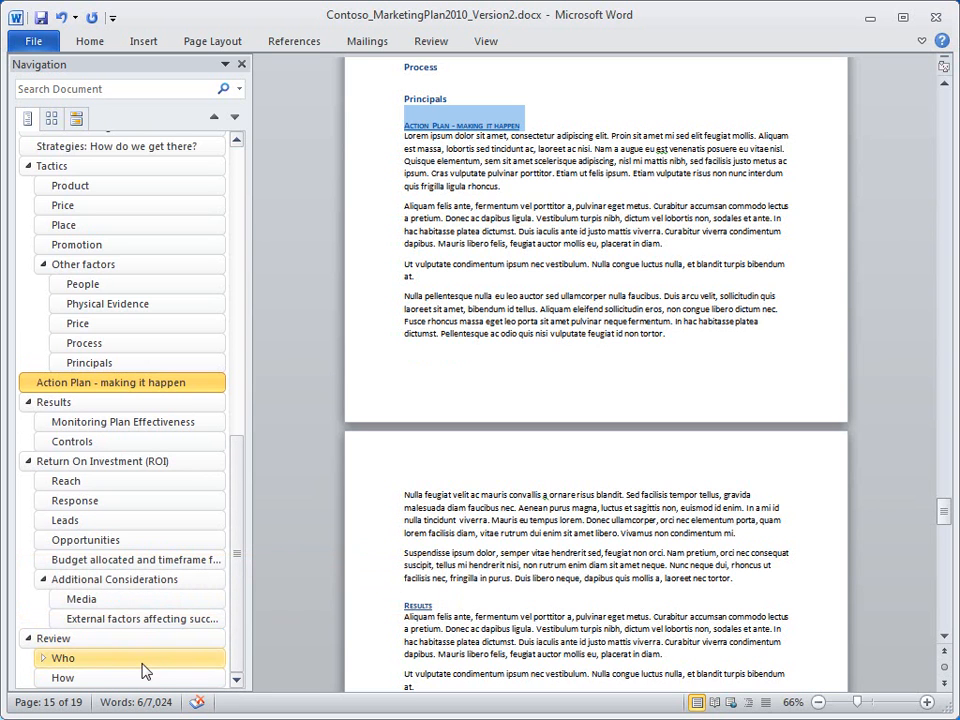
left_click_drag(145, 667, 146, 690)
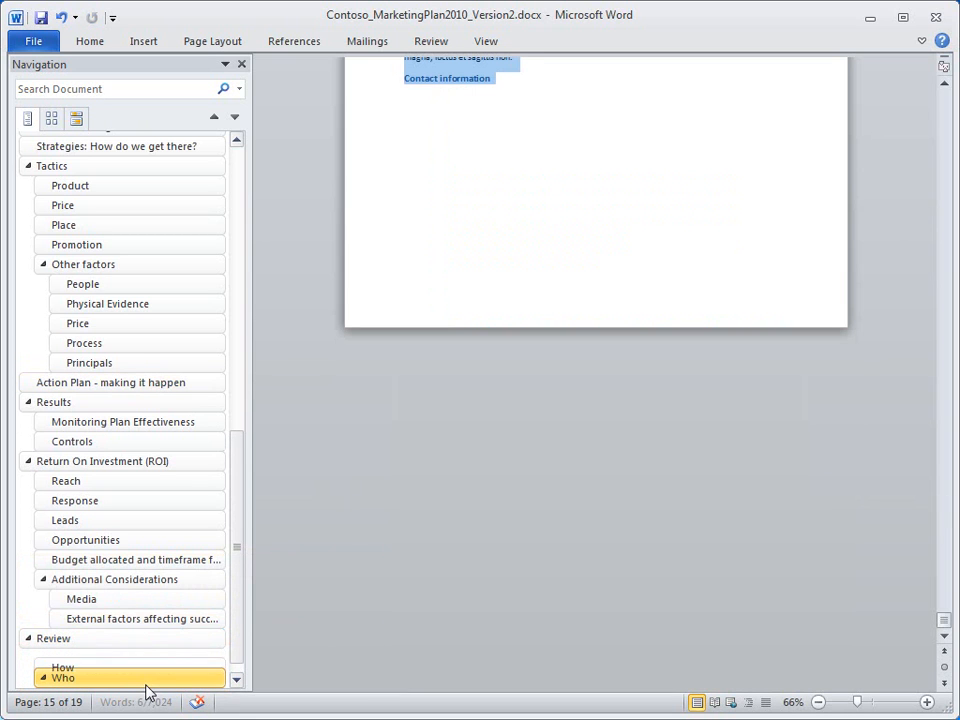
left_click(522, 294)
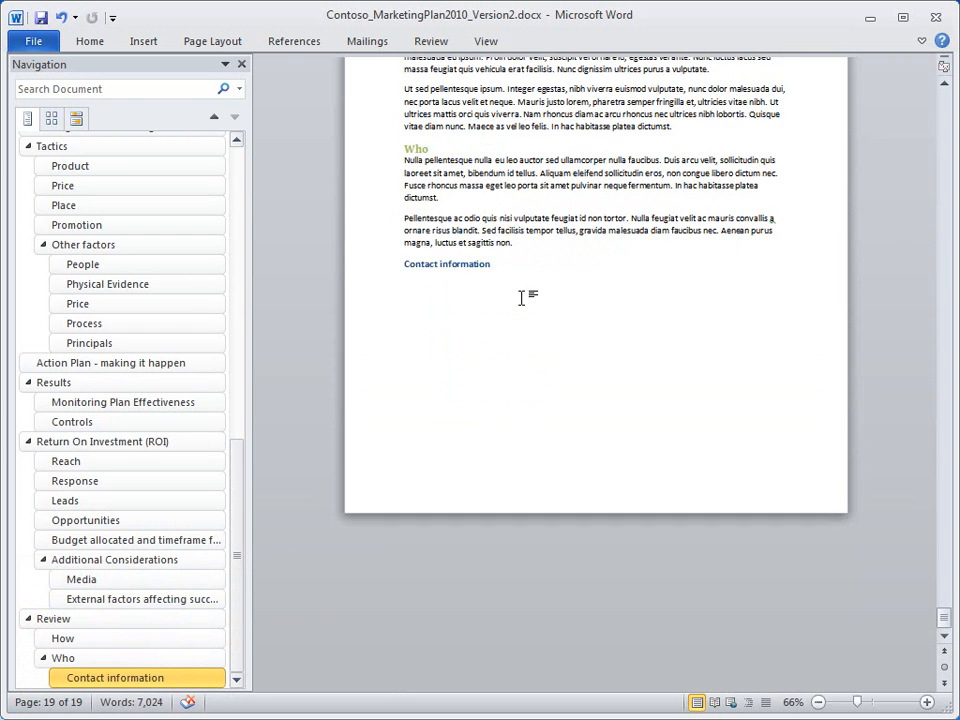
left_click_drag(365, 212, 364, 332)
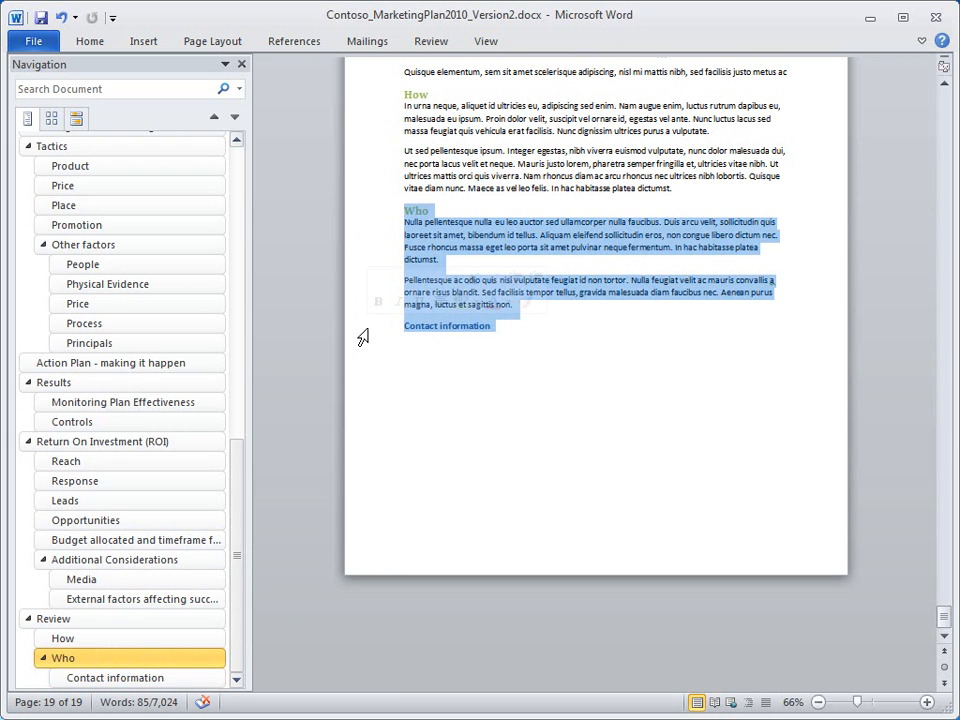
left_click(567, 329)
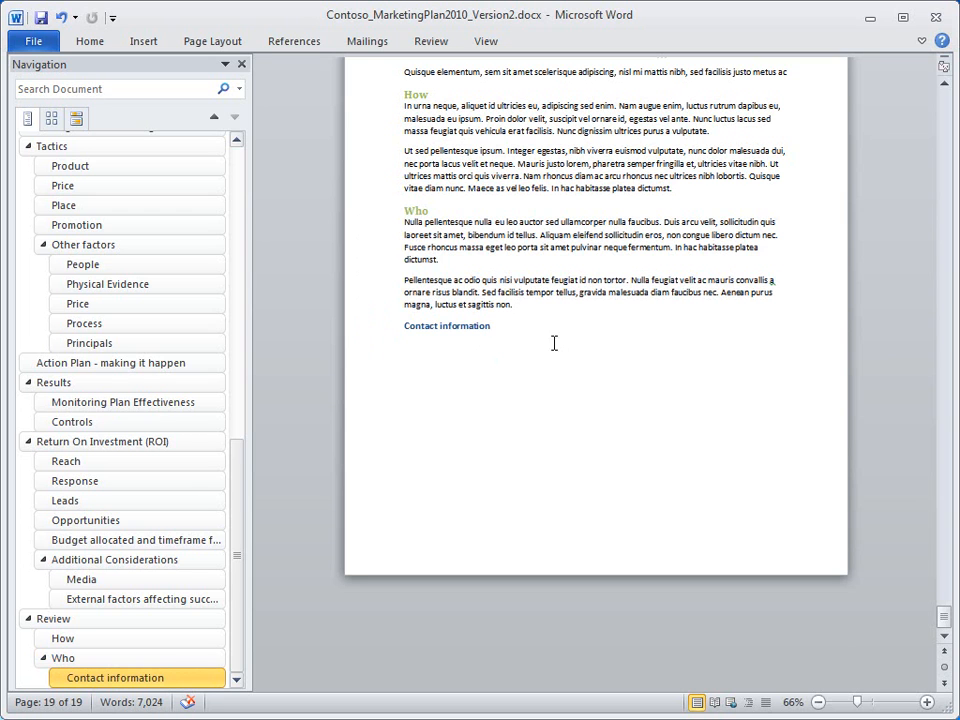